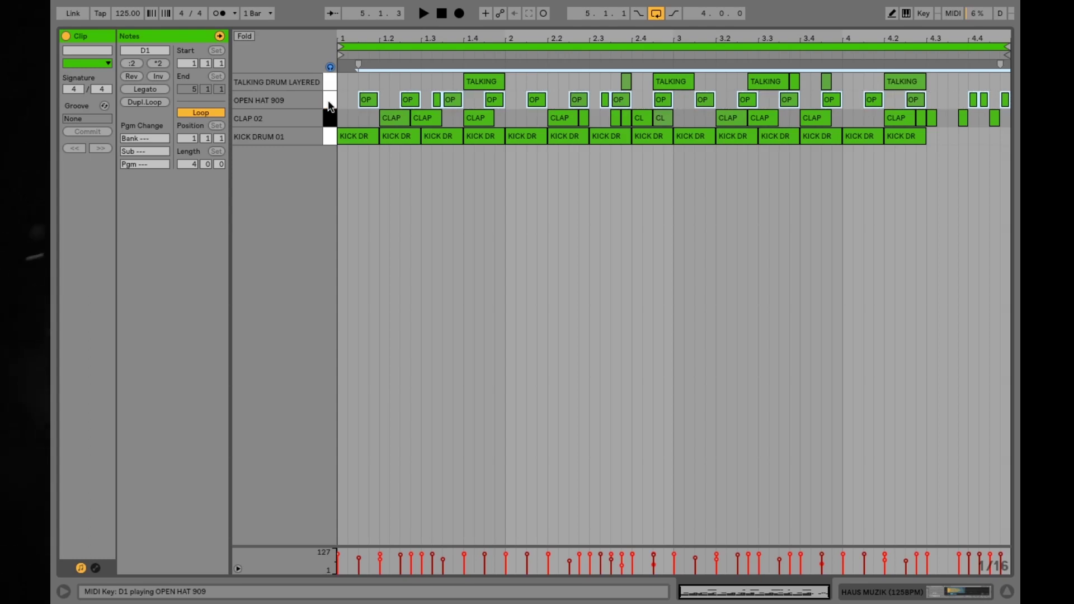
Audition the TALKING DRUM LAYERED row and play back the Haus Muzik beat.
click(329, 82)
key(space)
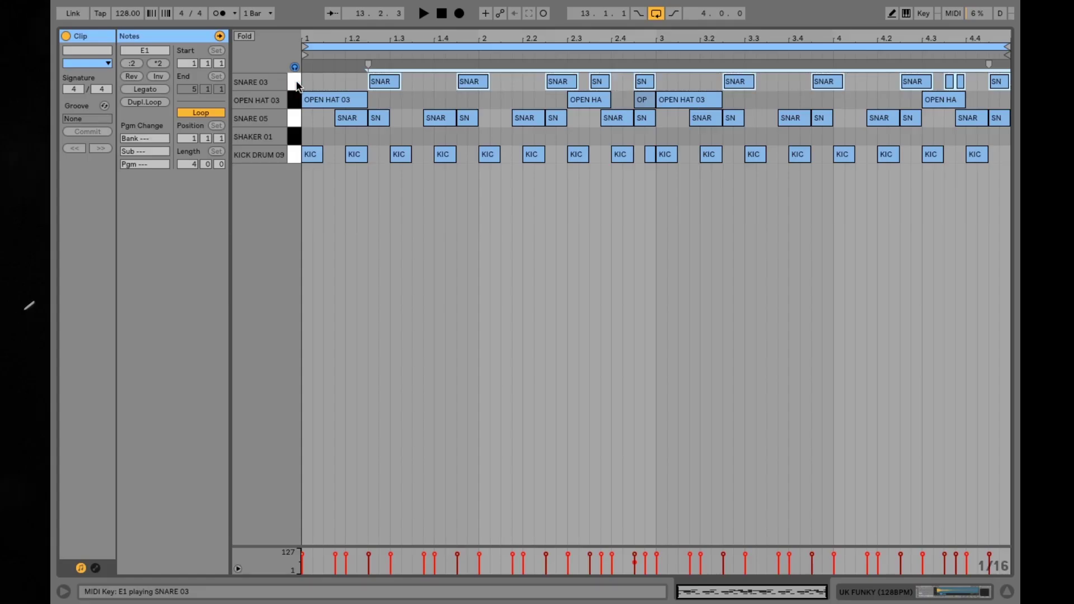
Audition the OPEN HAT 03, SNARE 05 and KICK DRUM 09 rows, then play the UK Funky beat.
click(297, 101)
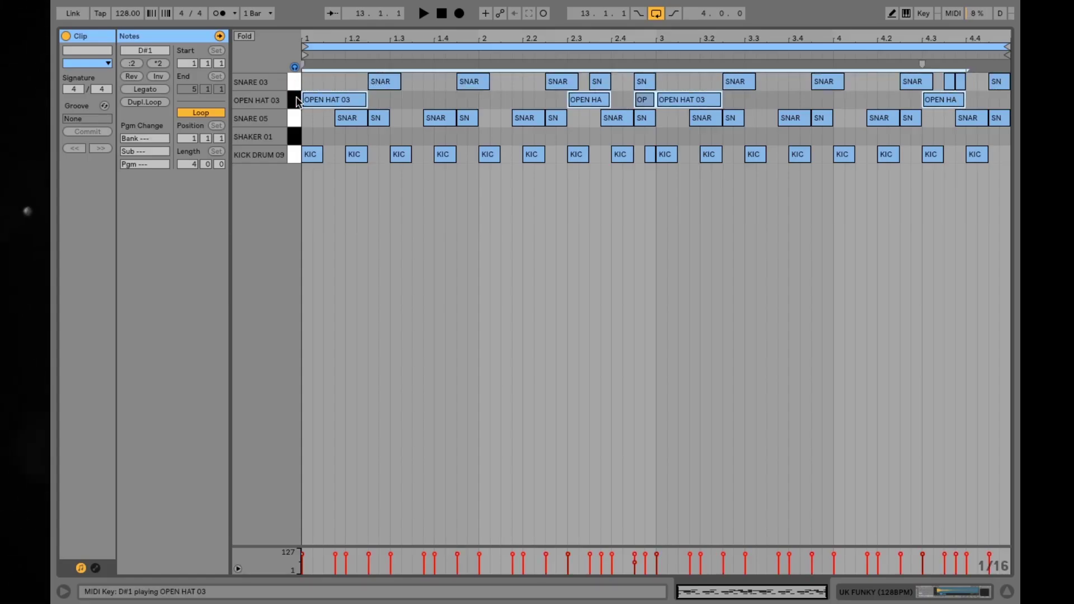
click(297, 120)
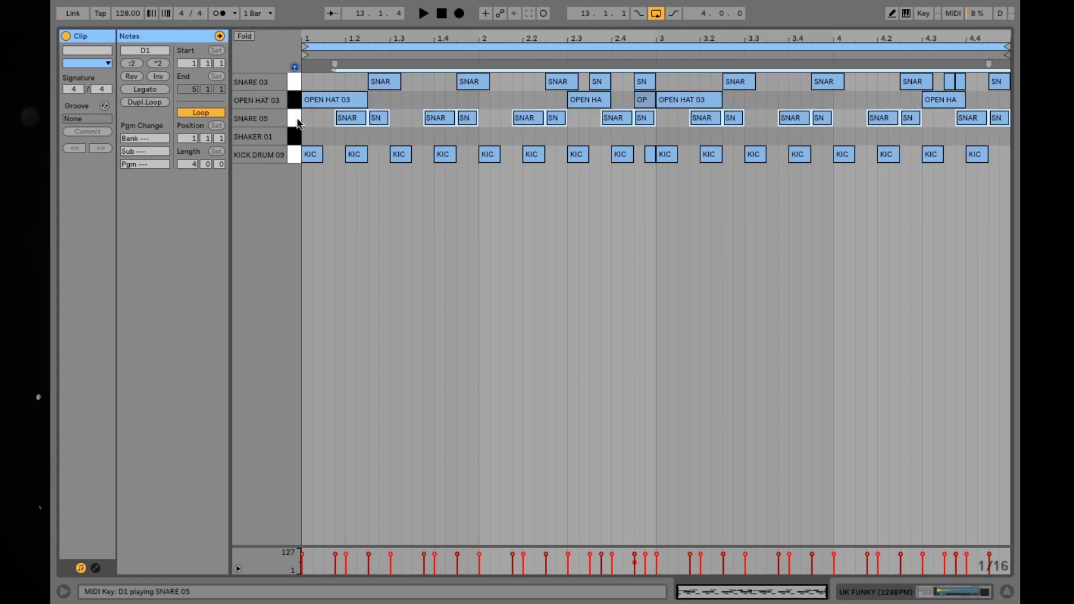
click(296, 158)
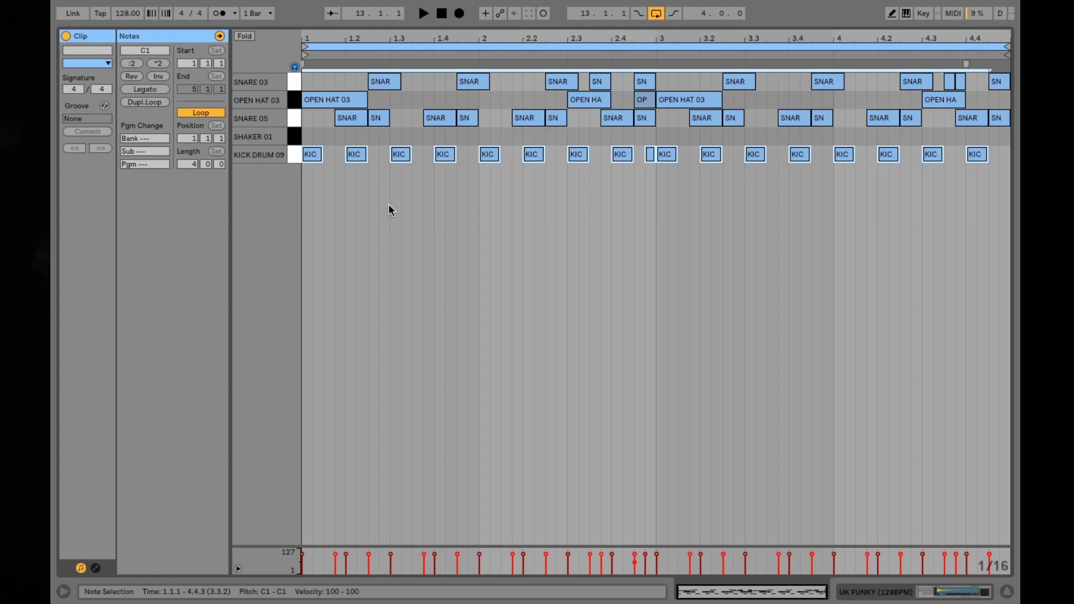
key(space)
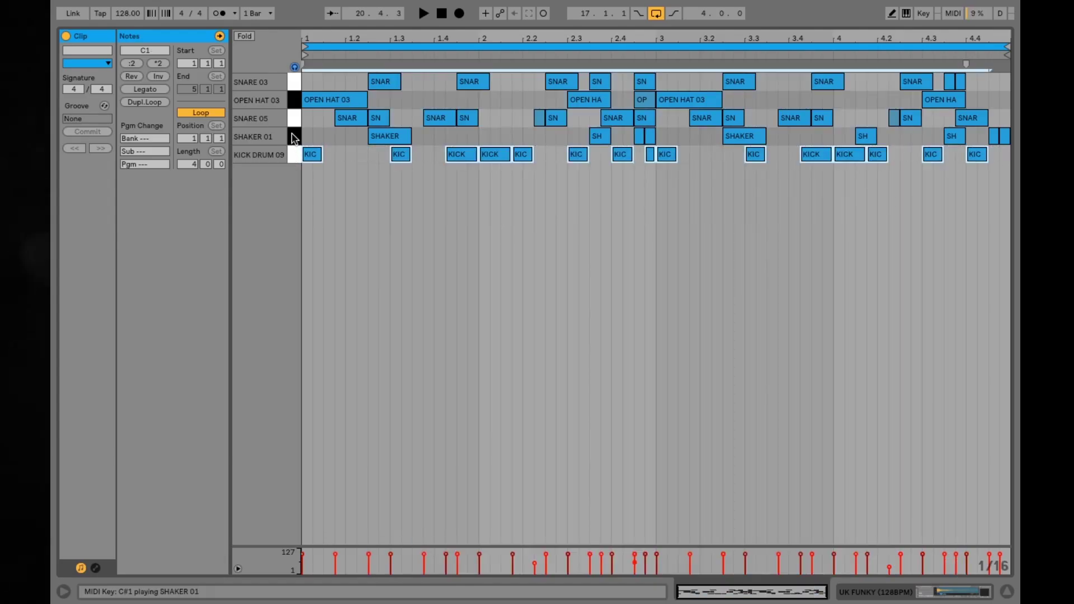
Audition SNARE 05 and SNARE 03, then play the UK Funky variation.
click(294, 122)
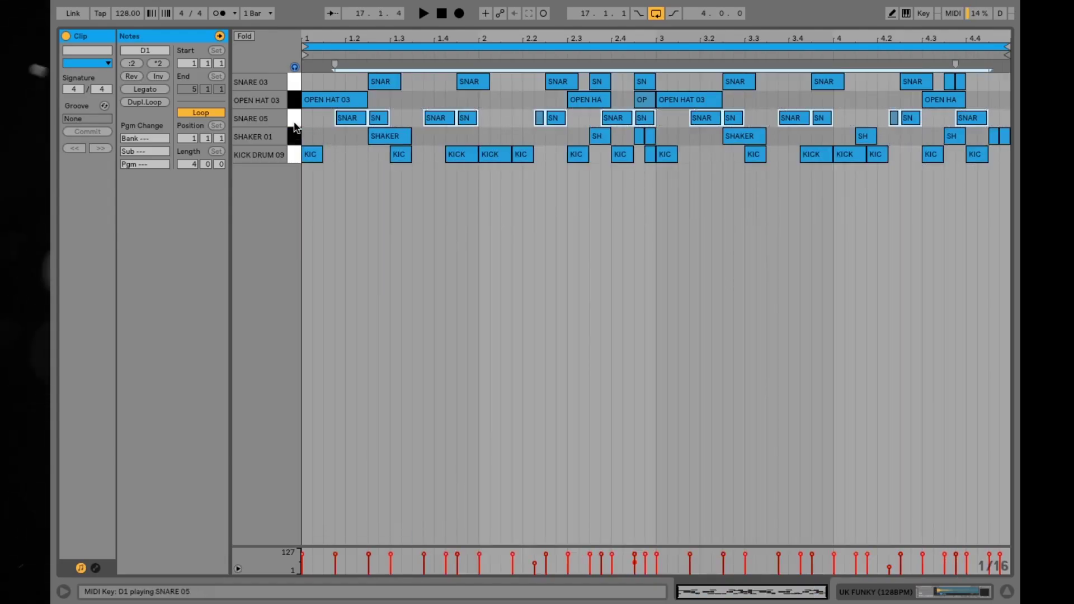
click(294, 81)
key(space)
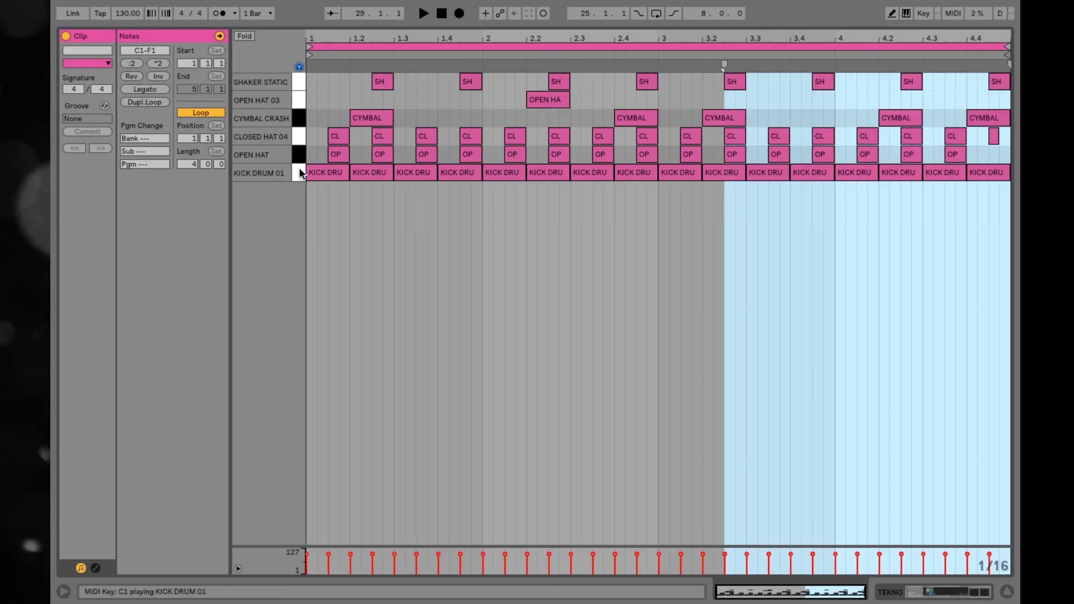
Audition the Tekno CLOSED HAT 04, CYMBAL CRASH and SHAKER STATIC rows, then play the beat.
click(298, 172)
click(298, 136)
click(297, 118)
click(294, 82)
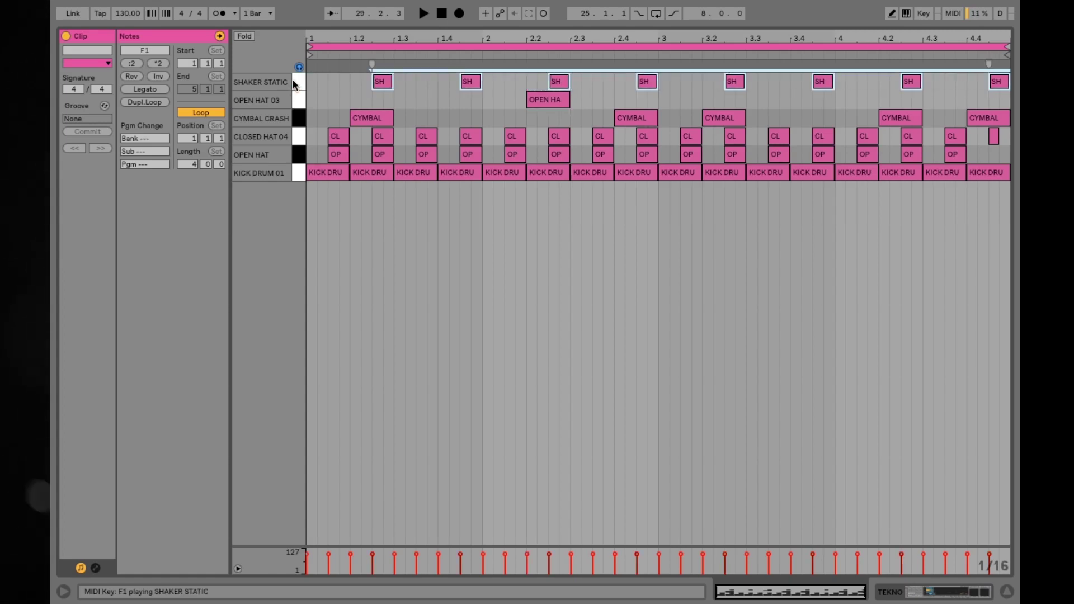
key(space)
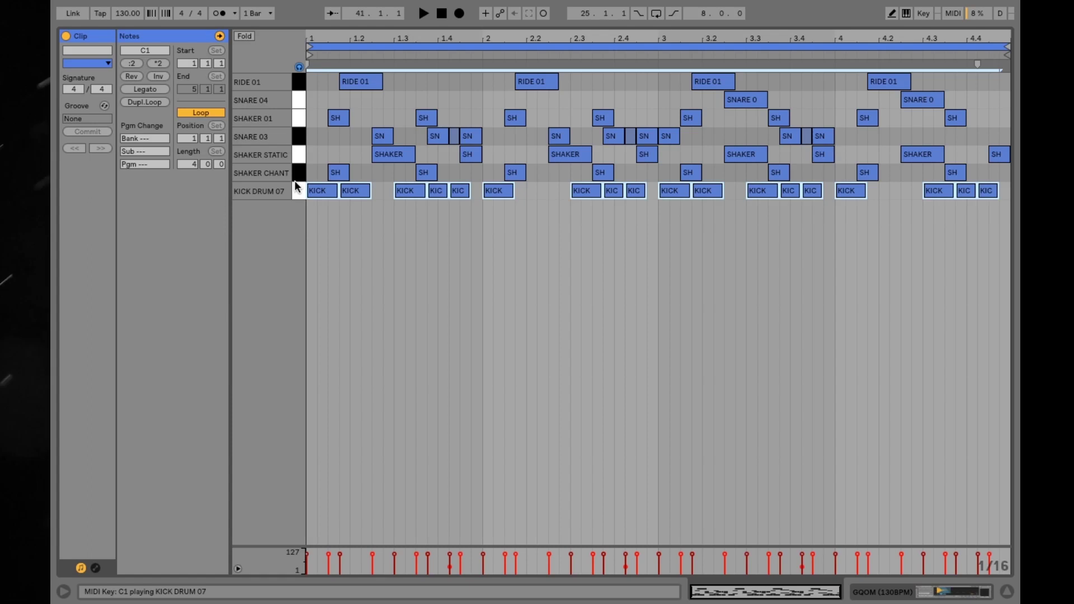
Audition SHAKER CHANT, SHAKER STATIC, SNARE 03, SHAKER 01, SNARE 04 and RIDE 01, then play Gqom.
click(294, 174)
click(298, 154)
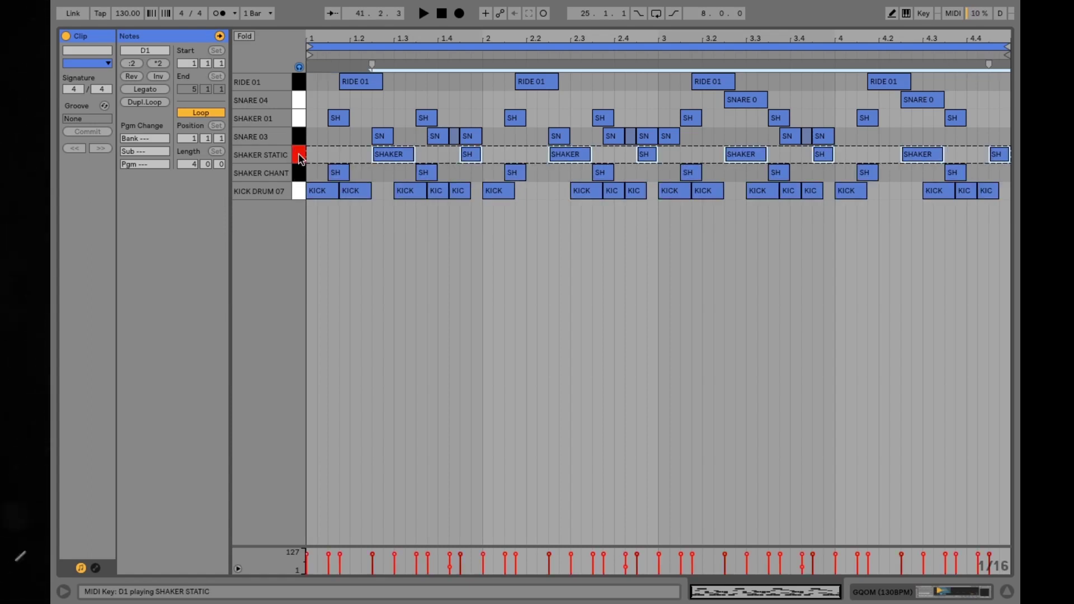
click(297, 139)
click(299, 123)
click(297, 99)
click(297, 82)
key(space)
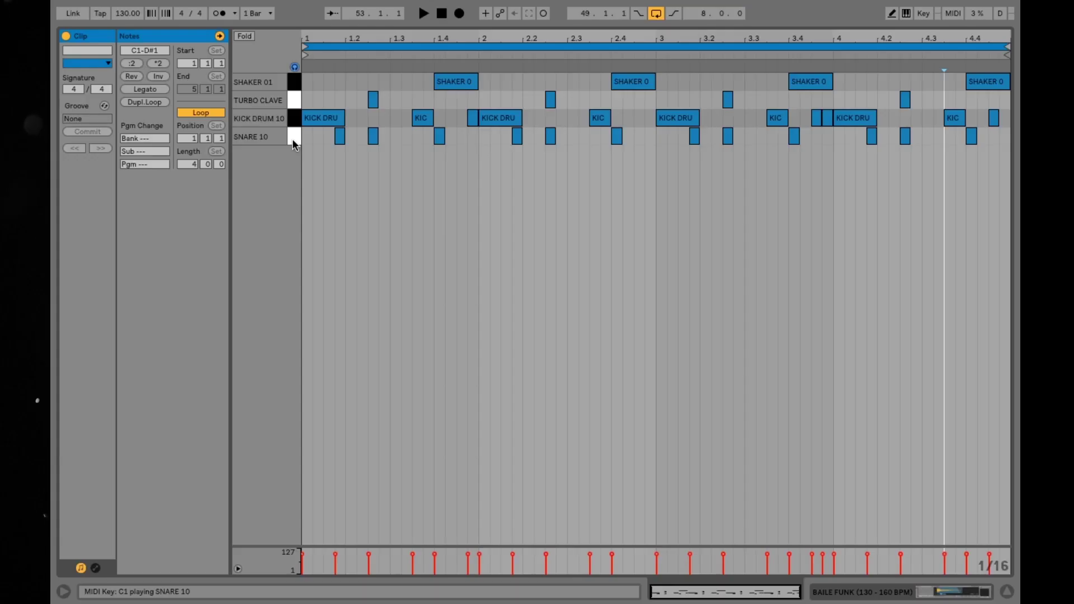
Audition SNARE 10, KICK DRUM 10, TURBO CLAVE and SHAKER 01, then play the Baile Funk beat.
click(292, 139)
click(292, 119)
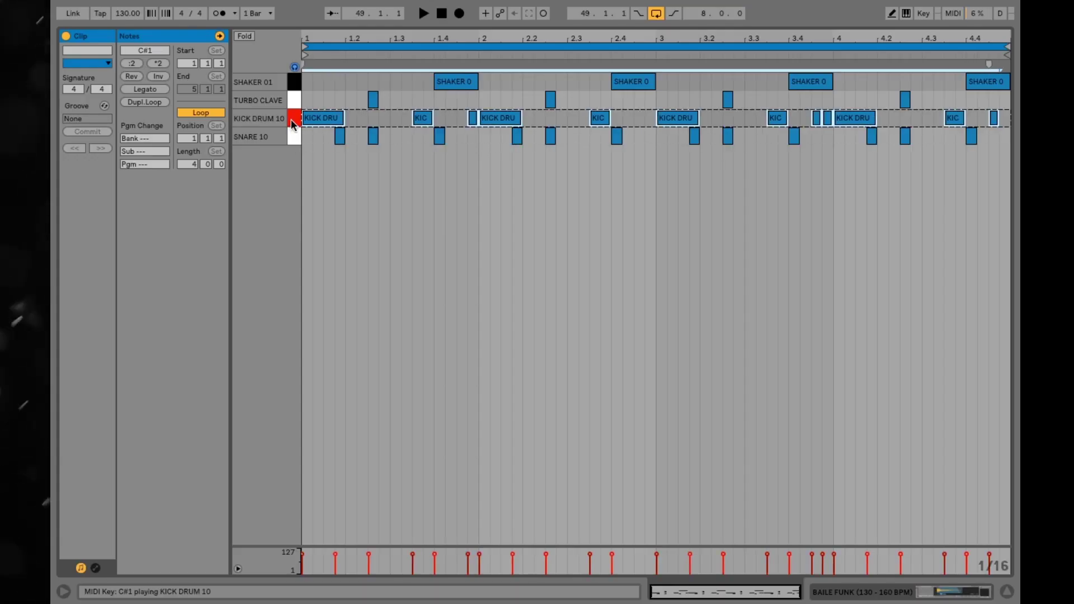
click(292, 97)
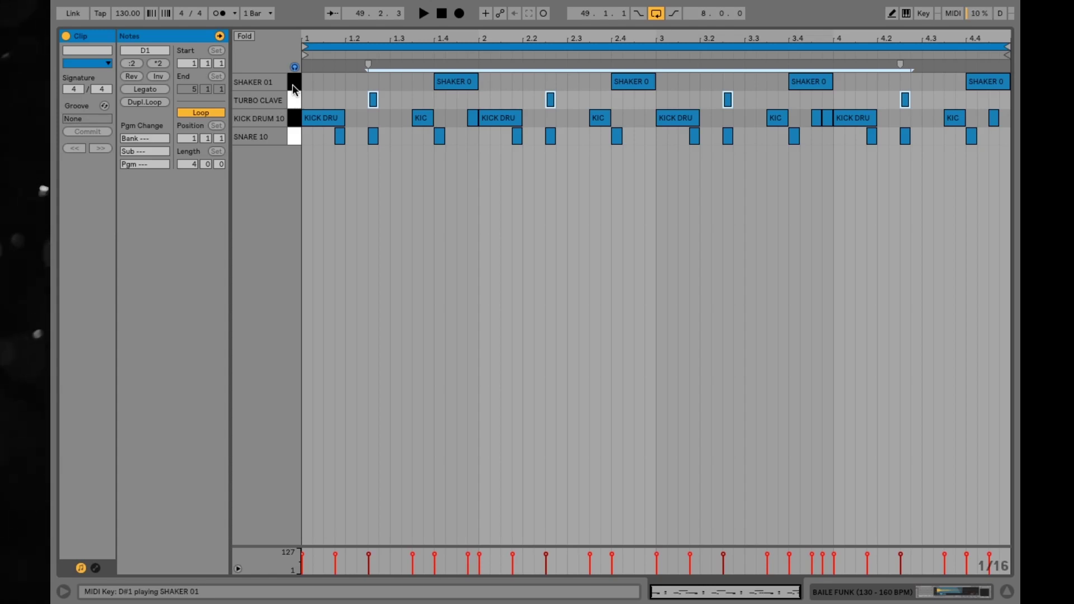
click(292, 85)
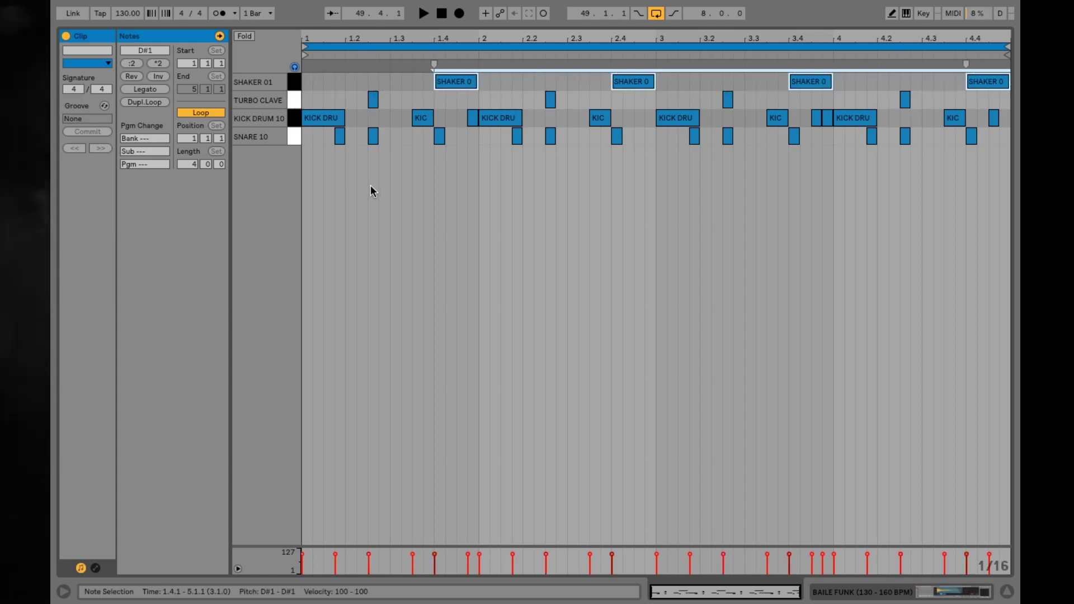
key(space)
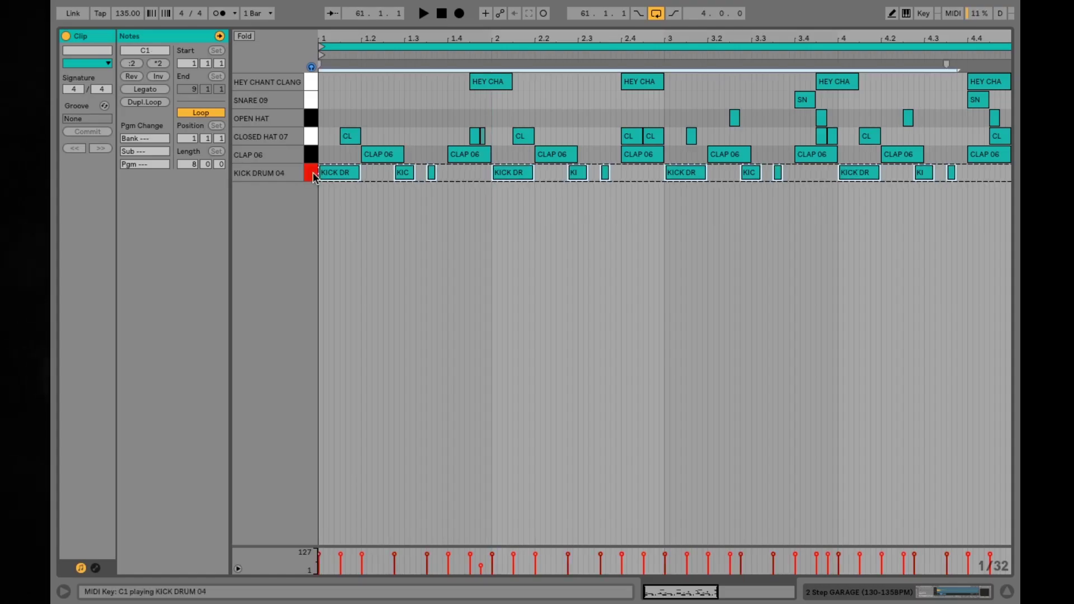
Audition the CLAP 06, CLOSED HAT 07, OPEN HAT, SNARE 09 and HEY CHANT CLANG rows.
click(312, 159)
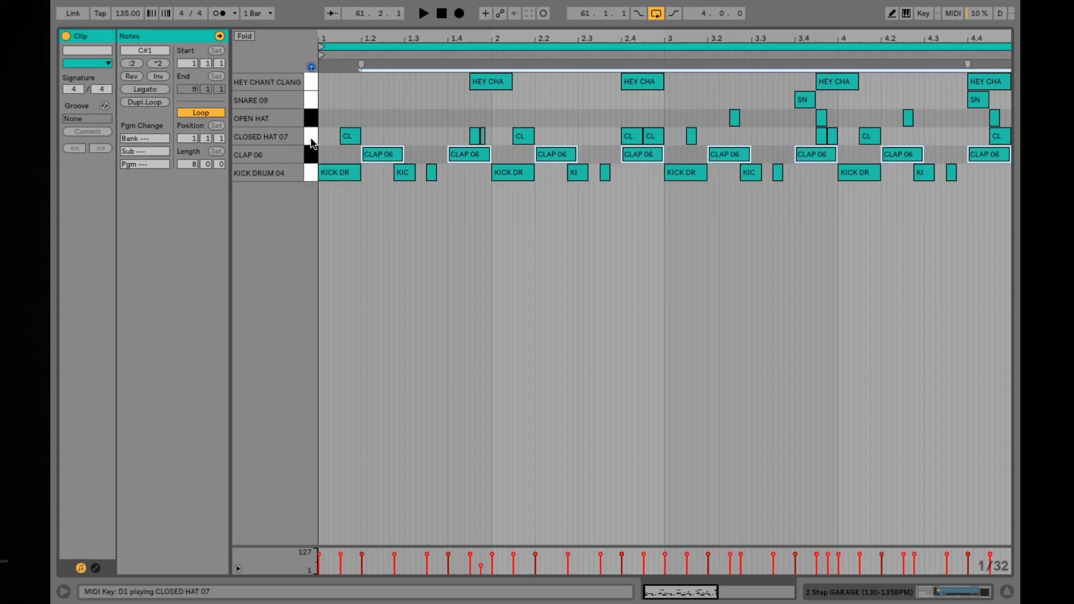
click(311, 141)
click(312, 122)
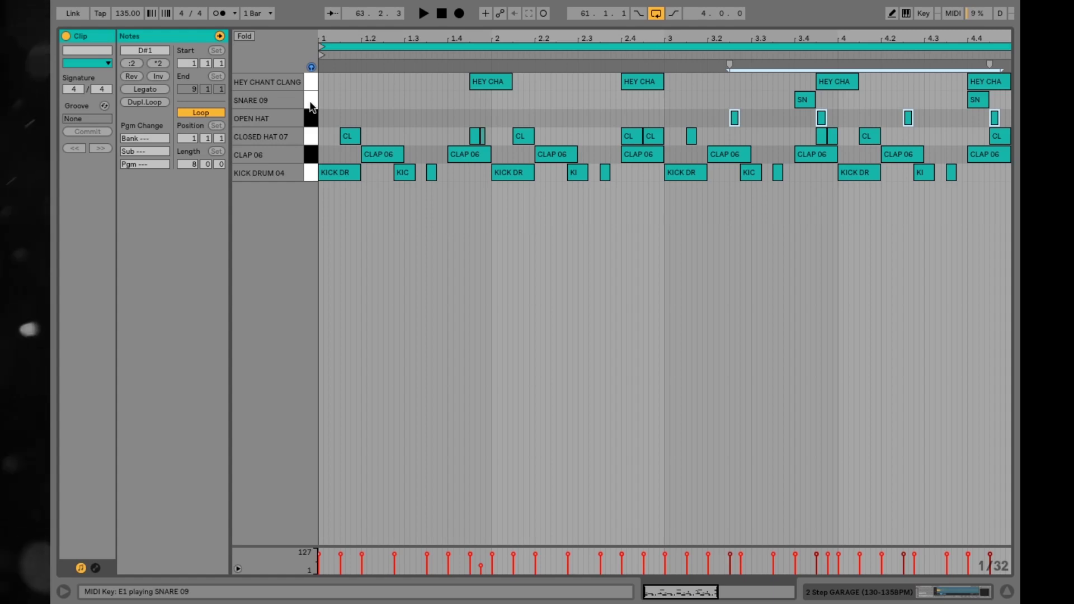
click(310, 100)
click(310, 81)
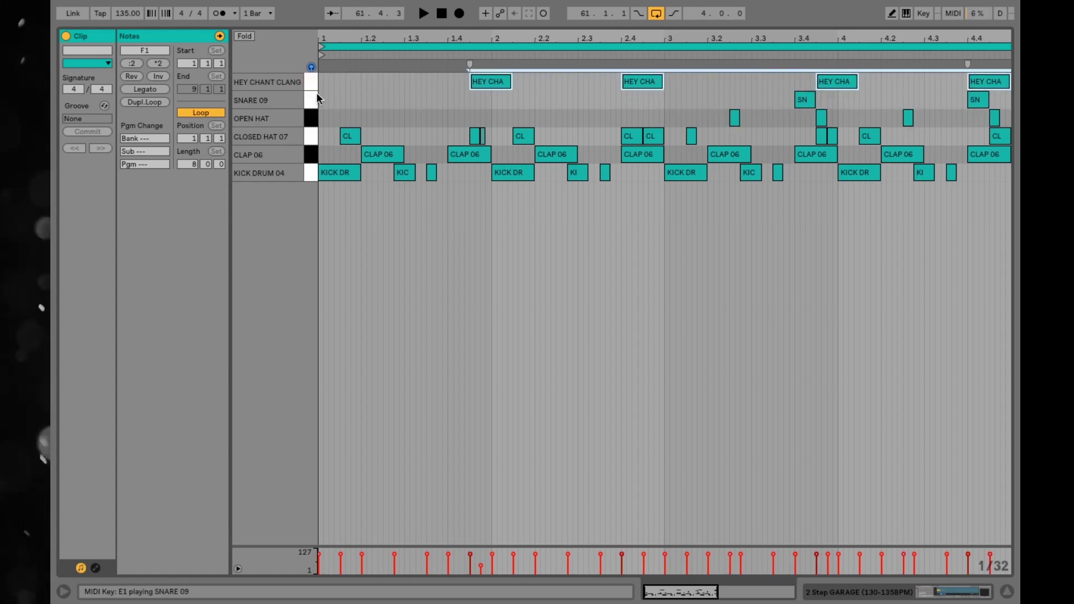